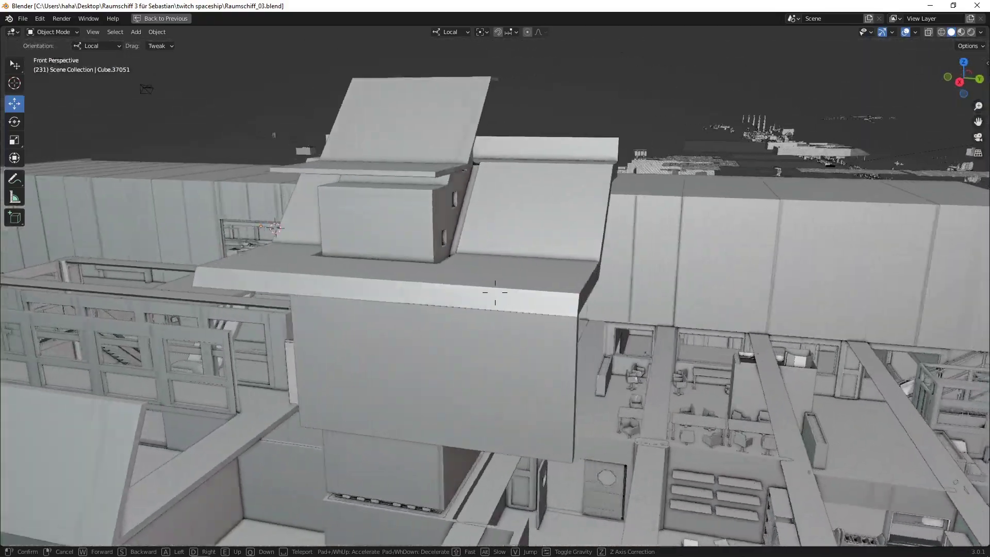
- Walk past the ship tower, down through the roof, into the room with tables and chairs
key("a")
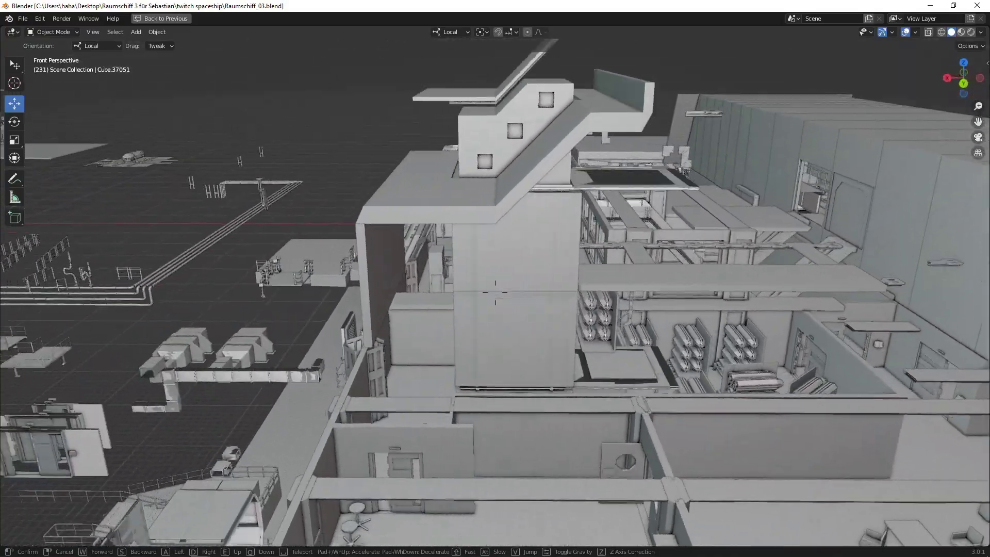
key("w")
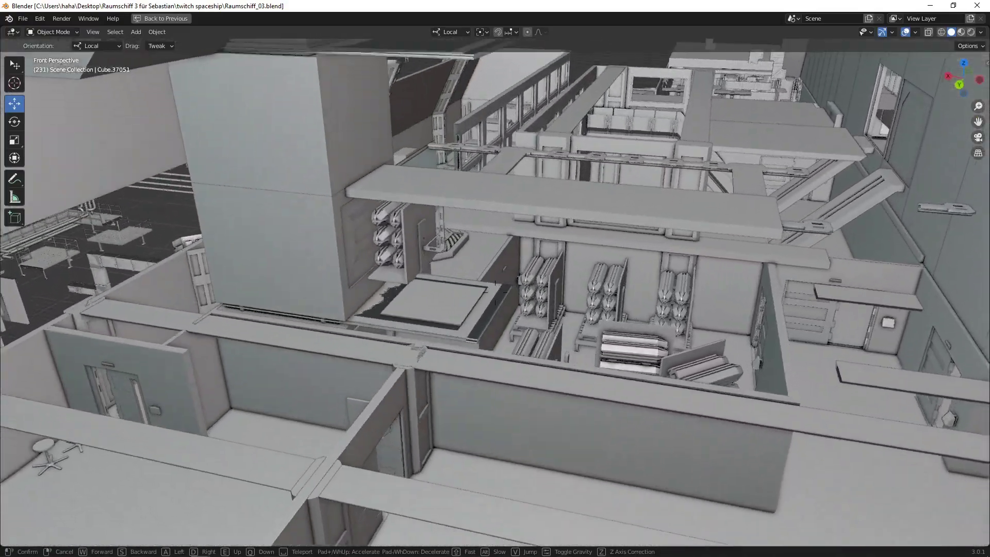
key("w")
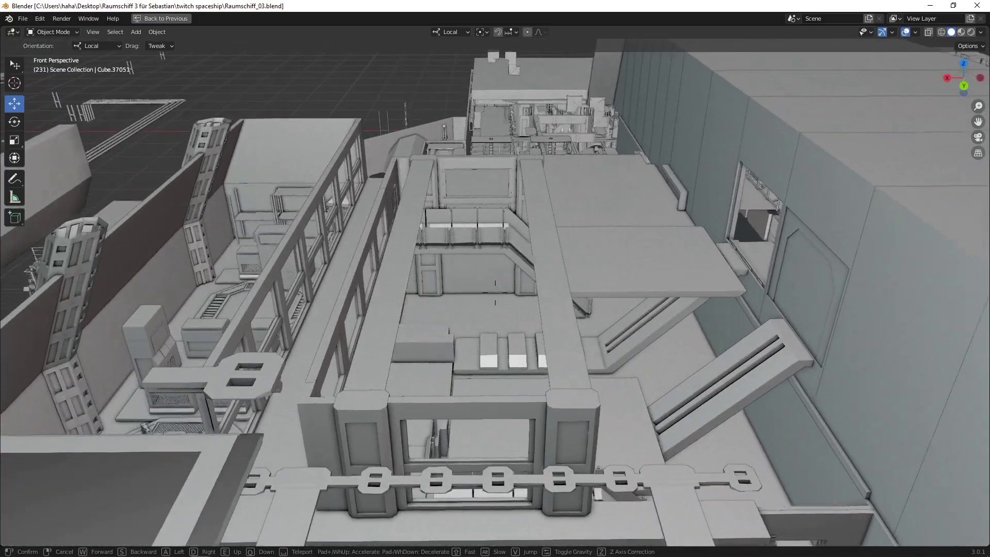
key("w")
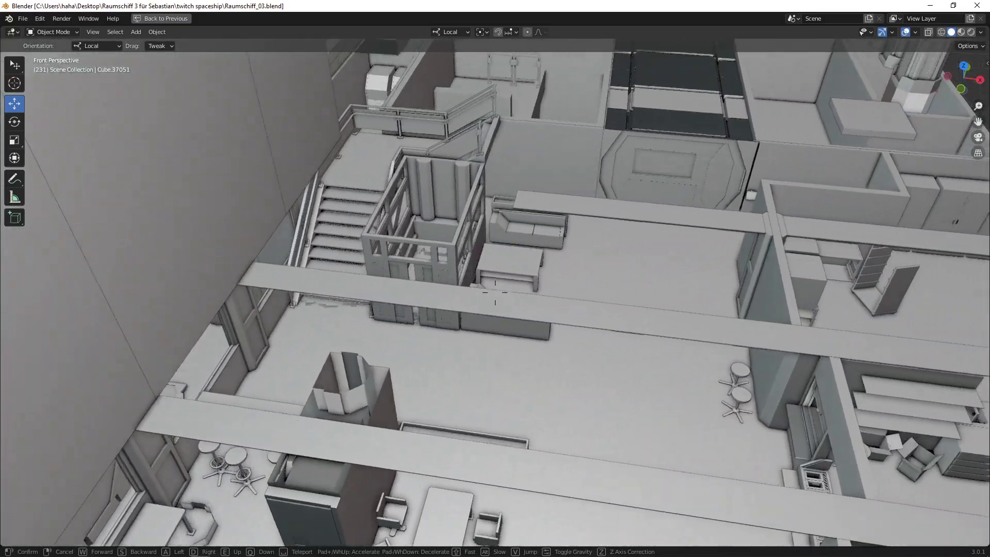
- Walk through the doorway and corridor into the storage rack room, then back up for a wider view
key("w")
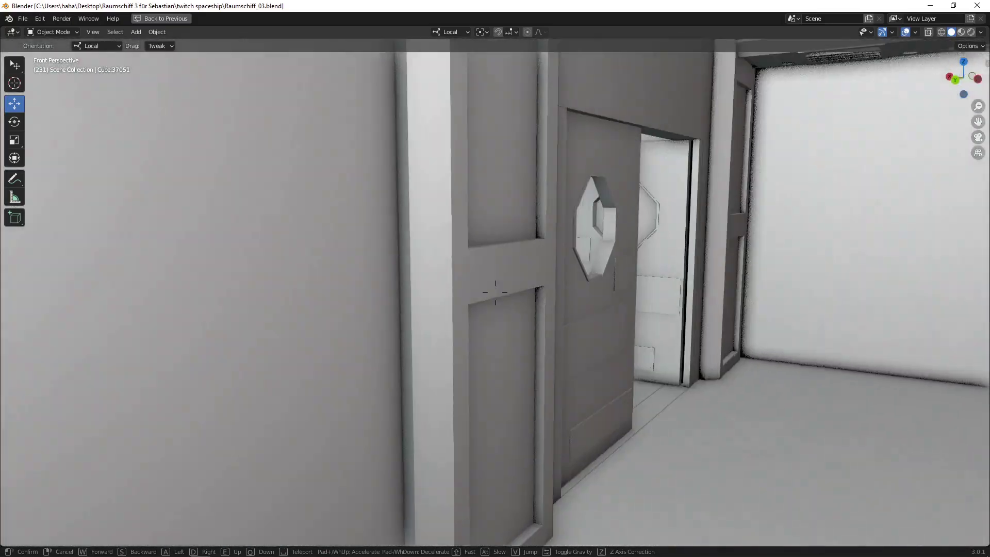
key("w")
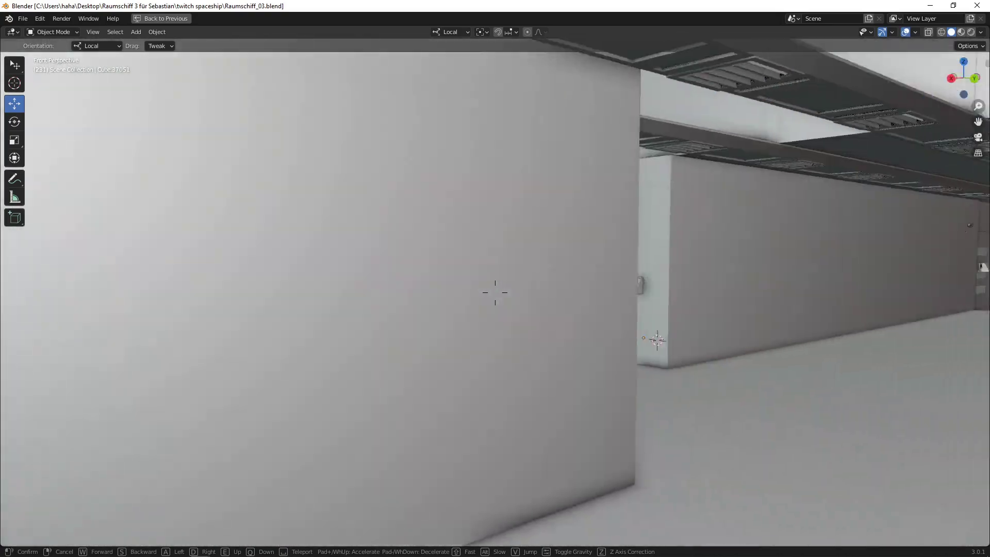
key("w")
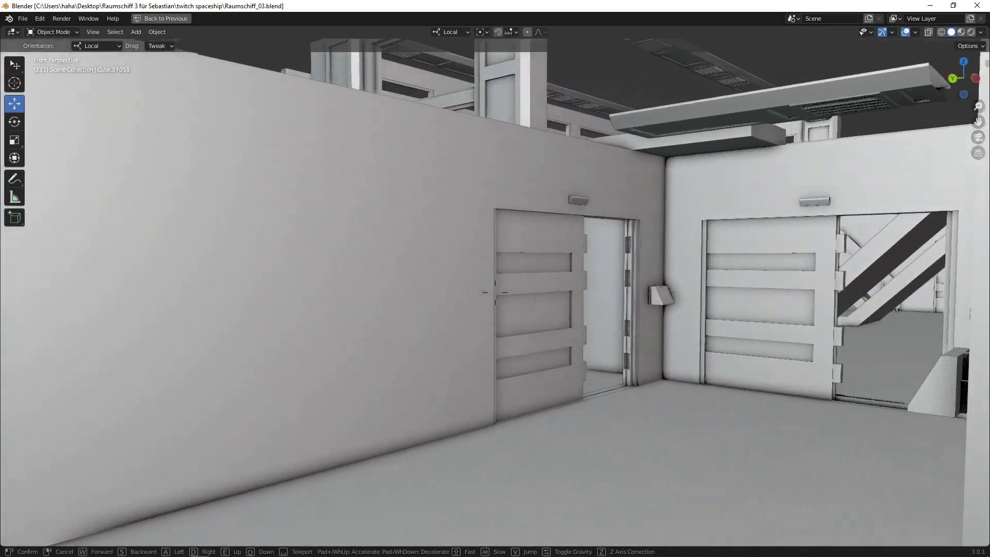
key("s")
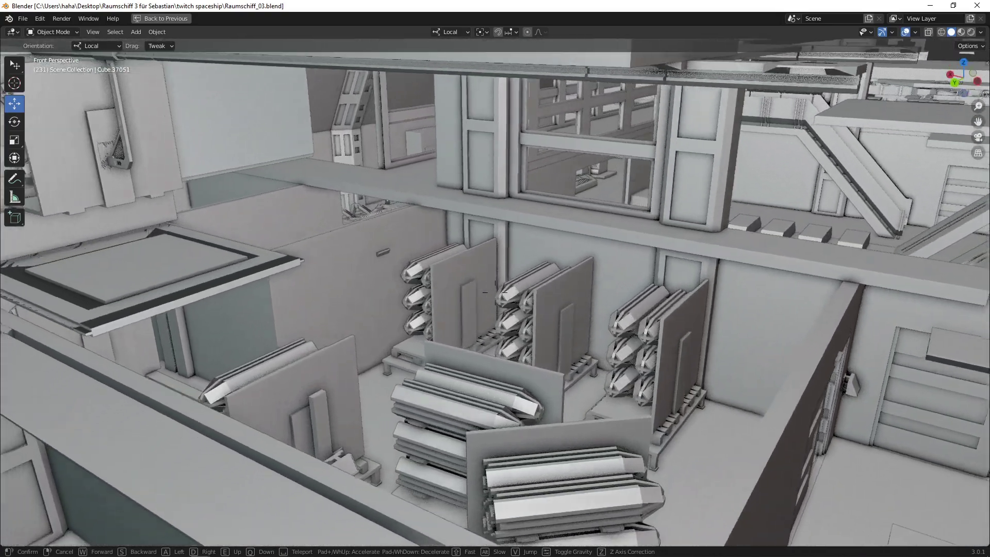
- Leave walk mode and box-clip one ship section from the top view
key("Escape")
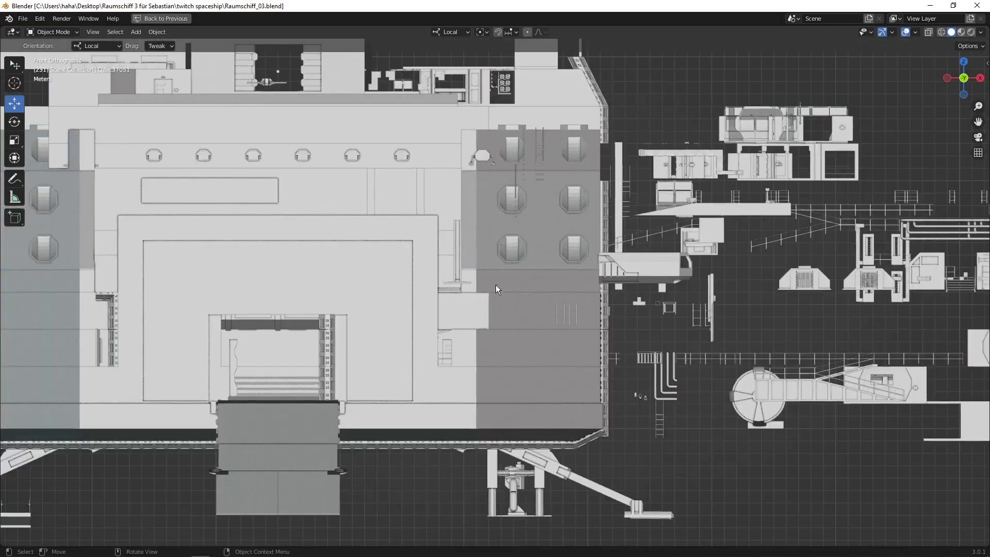
key("KP_7")
scroll(466, 380, "down", 3)
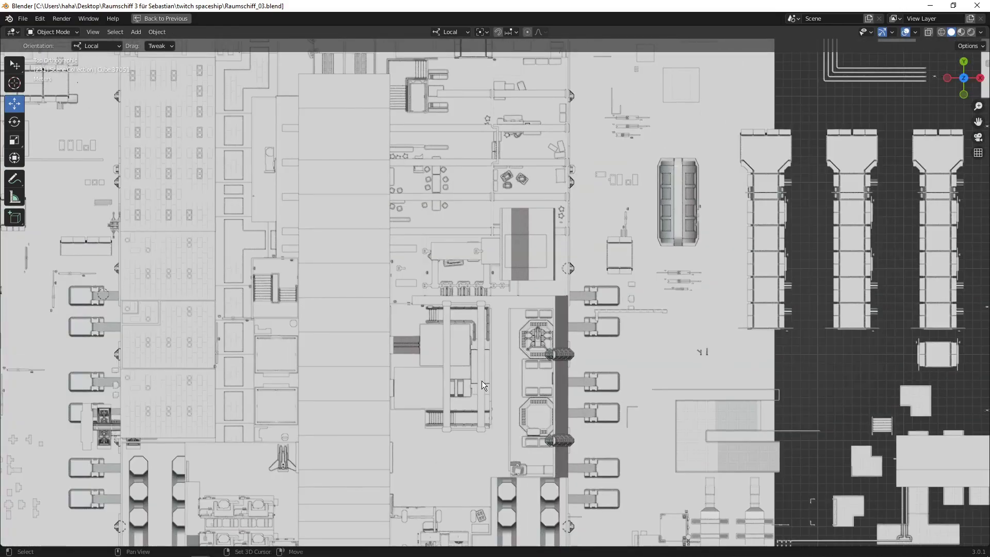
middle_click_drag(467, 380, 490, 359, "shift")
key("b")
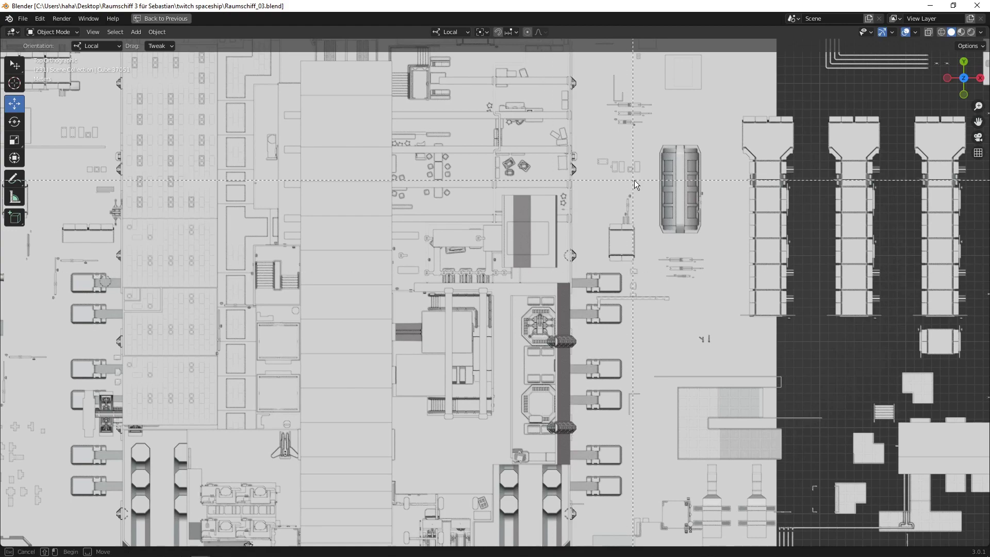
left_click(279, 285)
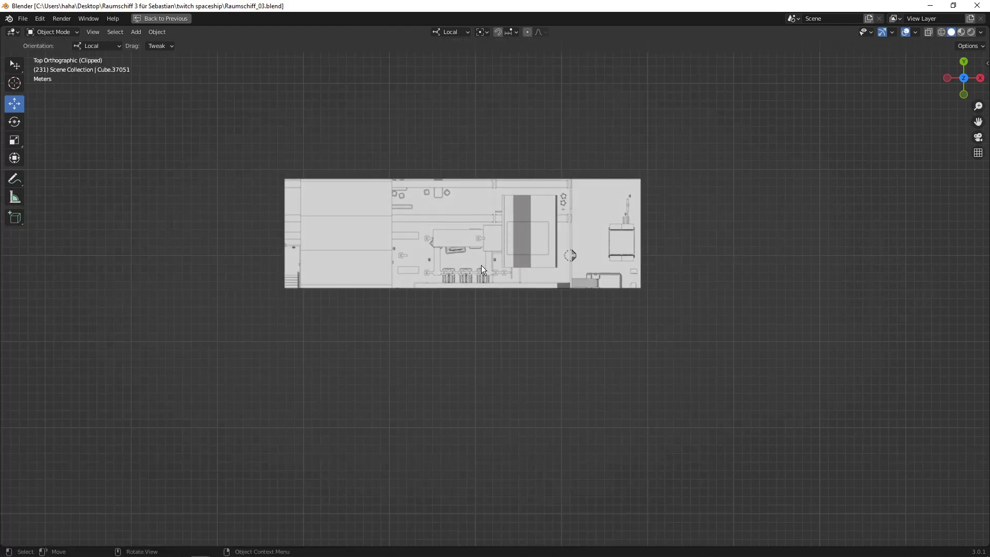
- Inspect the clipped section and its upper decks from the front in wireframe
key("KP_1")
scroll(592, 190, "up", 2)
middle_click_drag(592, 189, 582, 295, "shift")
scroll(582, 295, "up", 3)
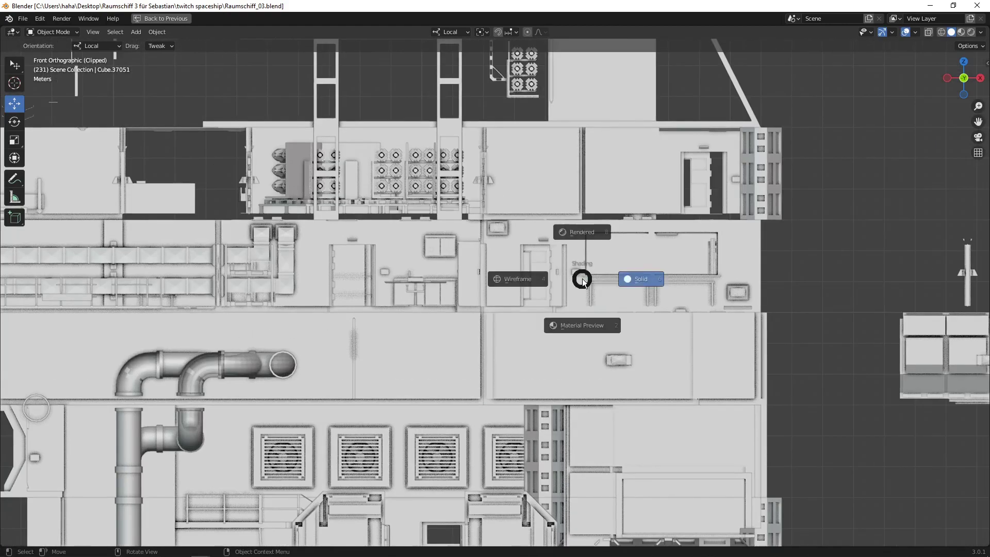
key("shift+z")
scroll(509, 166, "down", 2)
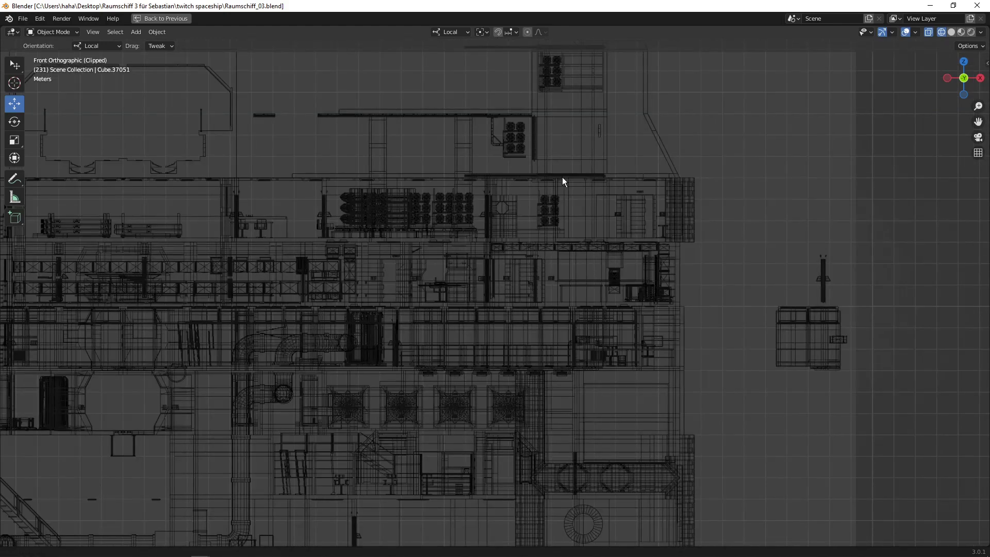
mouse_move(562, 183)
middle_mouse_down("shift")
mouse_move(568, 234)
mouse_move(555, 309)
middle_mouse_up("shift")
scroll(581, 141, "up", 2)
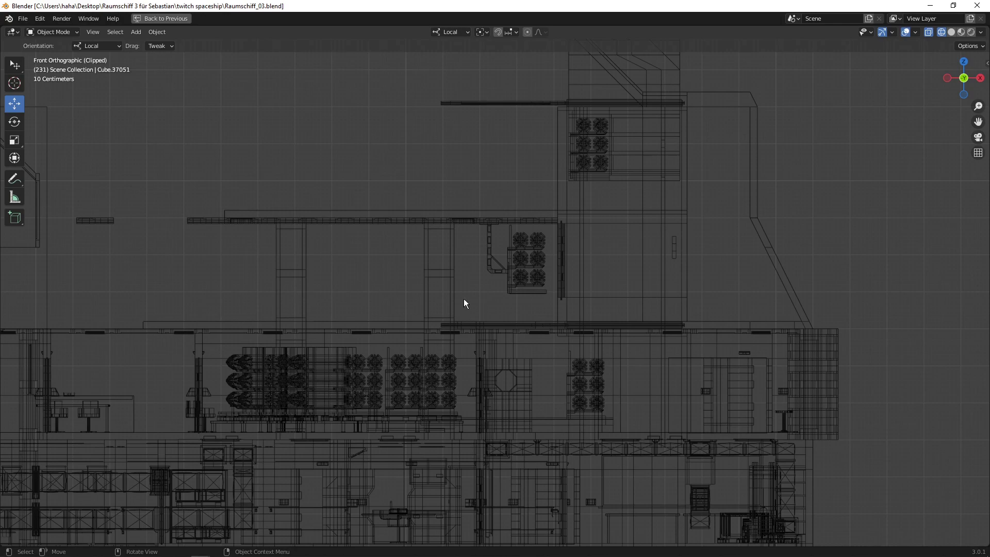
scroll(452, 307, "down", 3)
- Orbit off the front view, return to solid shading, and walk forward over the hull
middle_click_drag(466, 302, 492, 304)
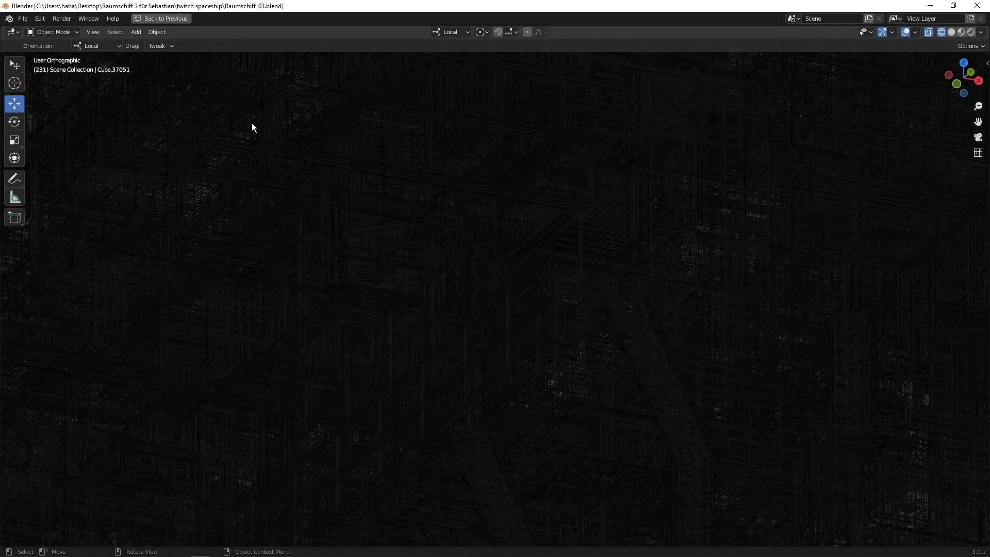
key("z")
left_click(371, 157)
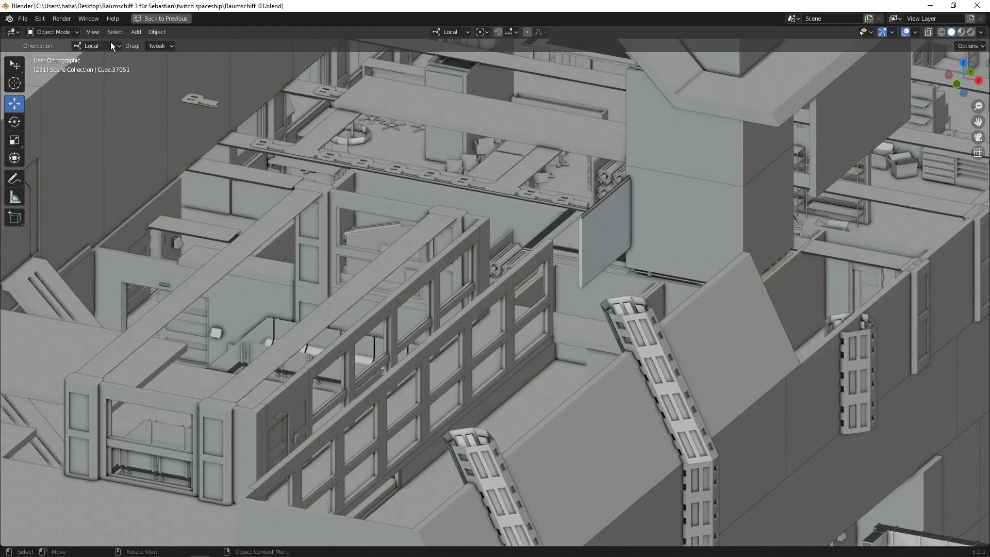
left_click(93, 32)
mouse_move(114, 160)
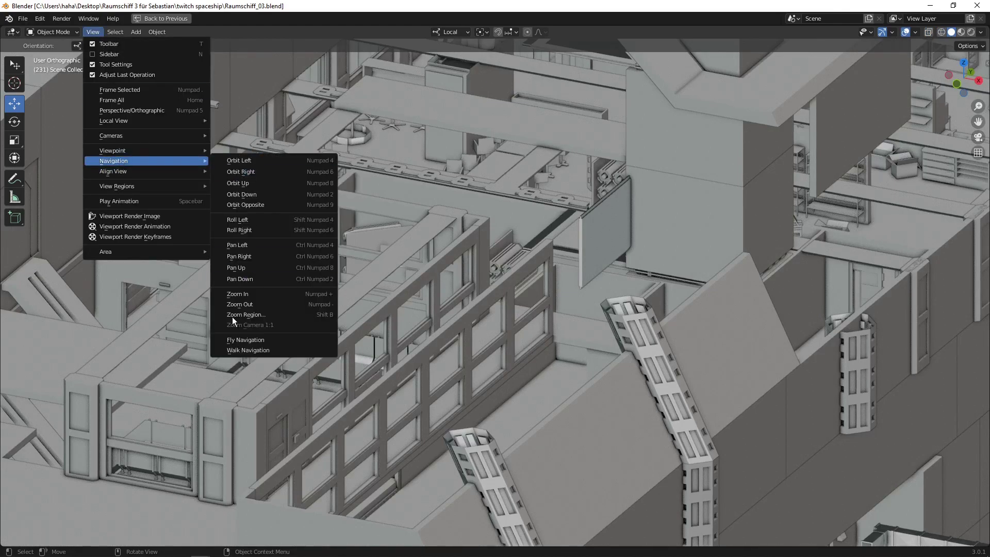
left_click(248, 350)
key("w")
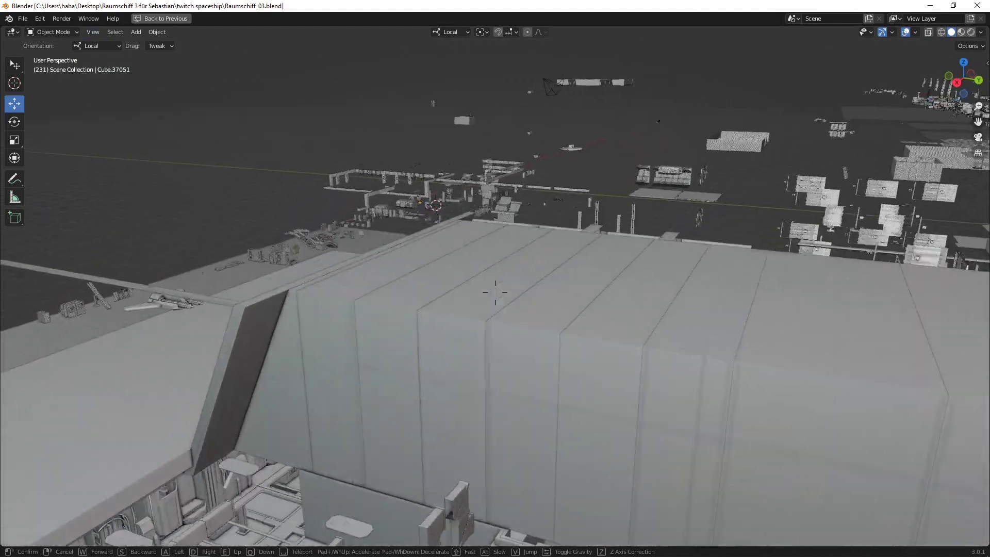
- Descend to floor level and approach the crates and cabinets beside the ship
key("e")
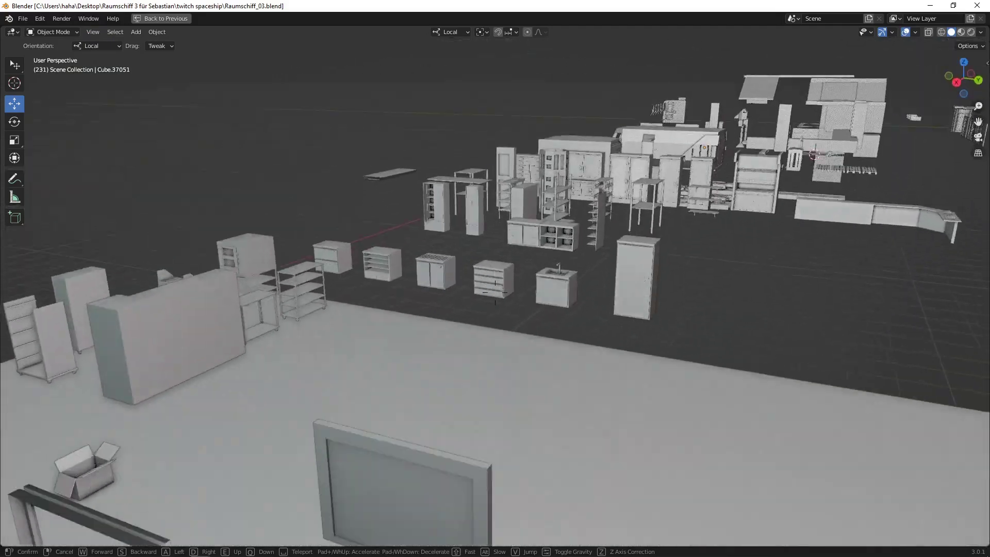
key("w")
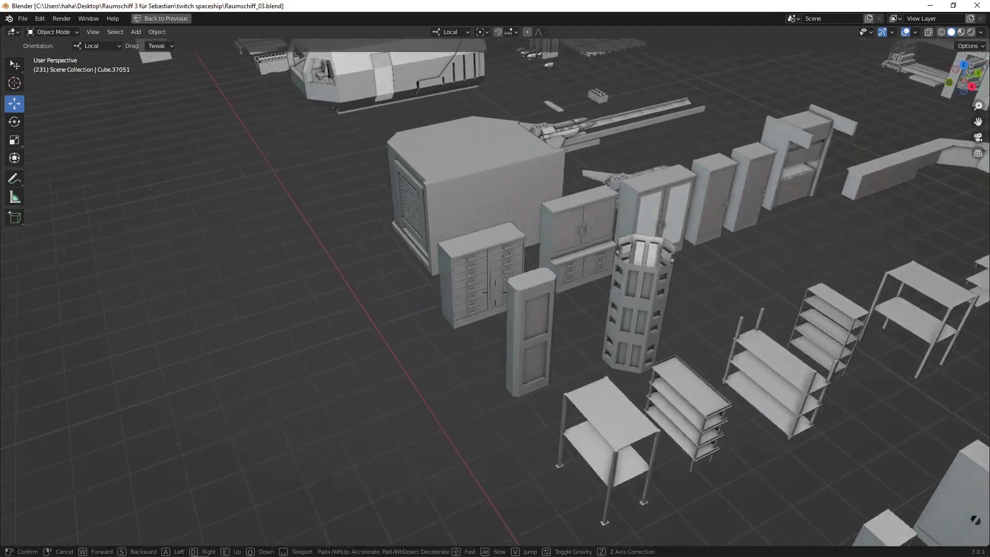
key("w")
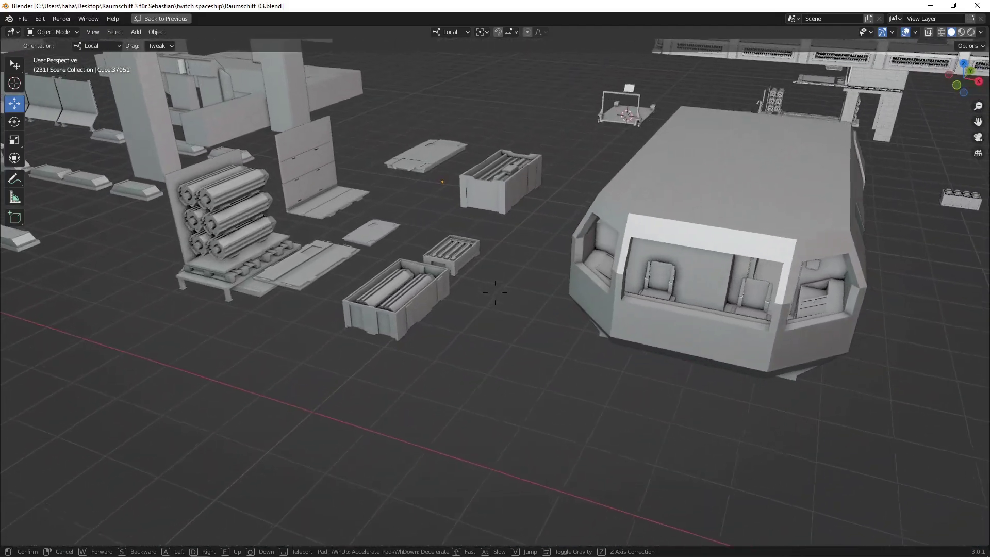
key("w")
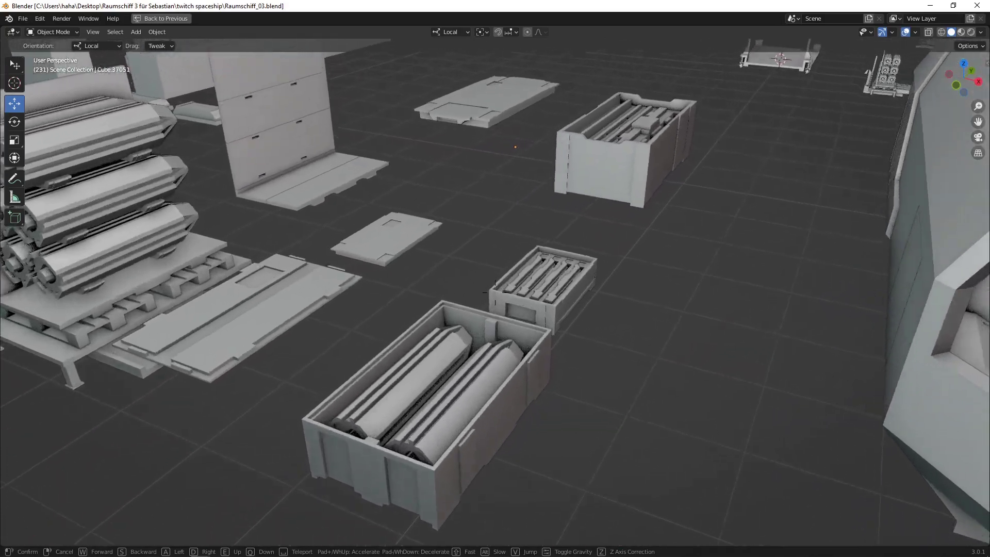
key("s")
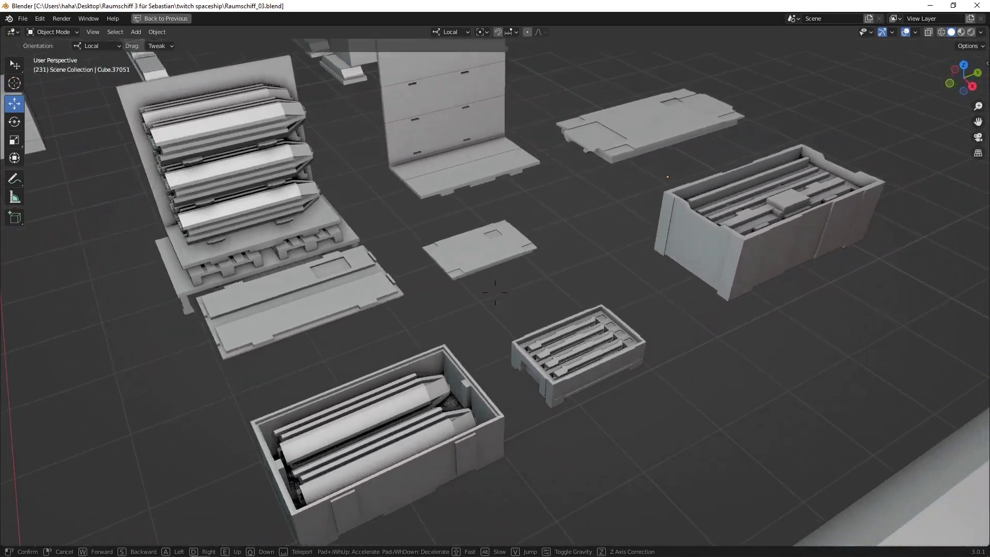
- View the crates from lower and higher angles, then fly past the cart to the pallet and panels
key("a")
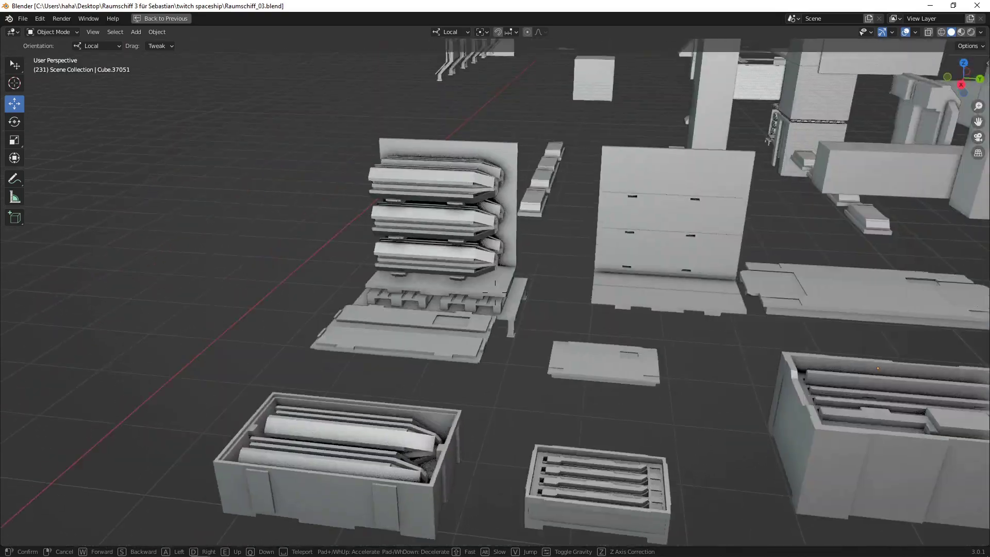
key("d")
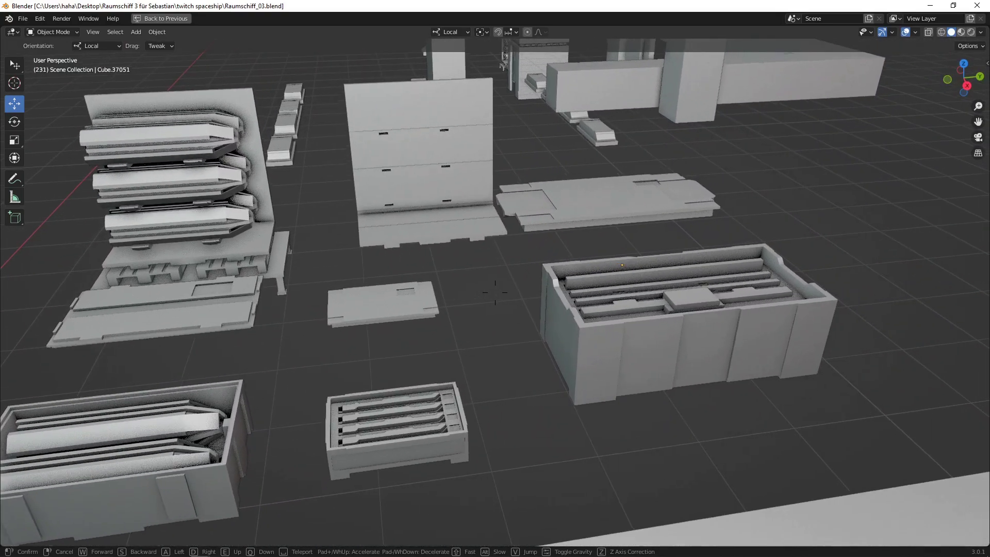
key("s")
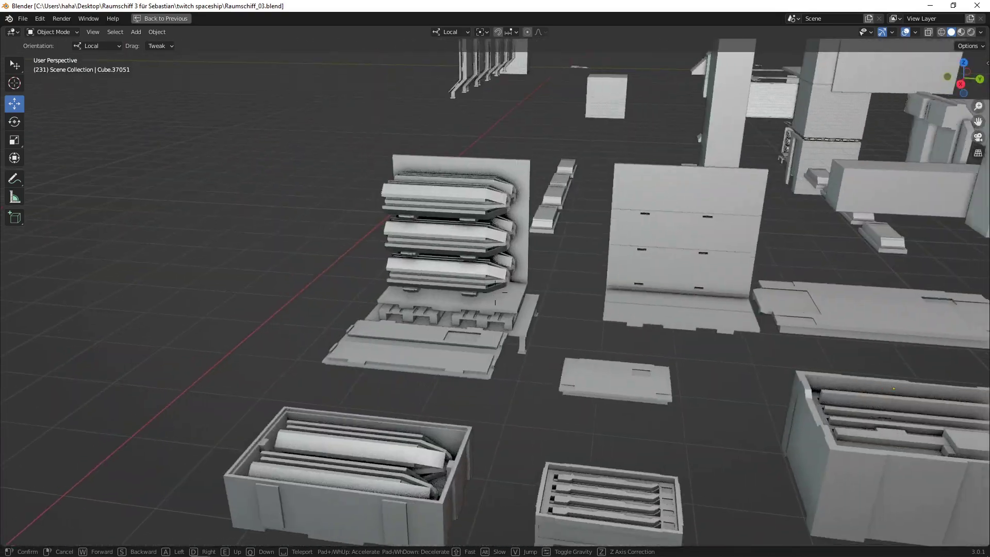
key("w")
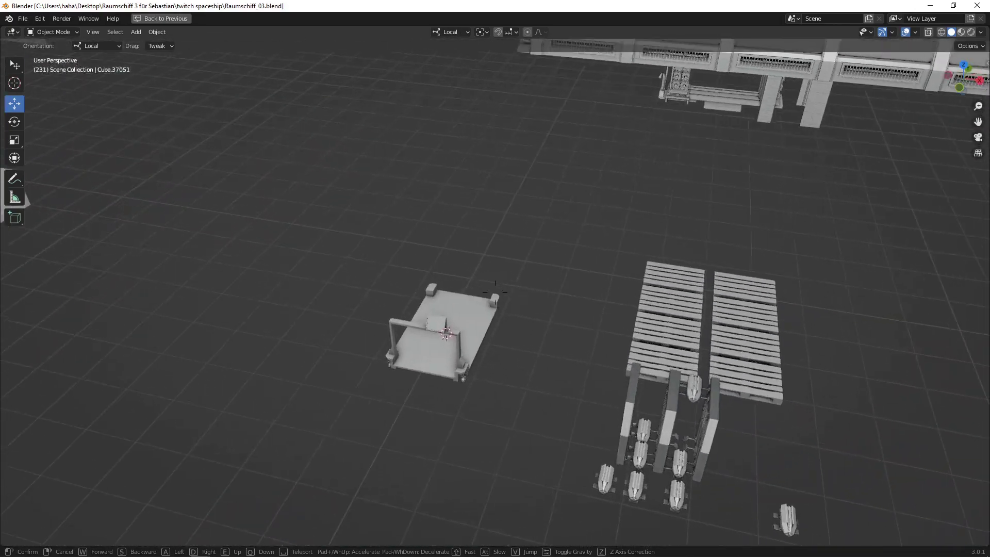
key("w")
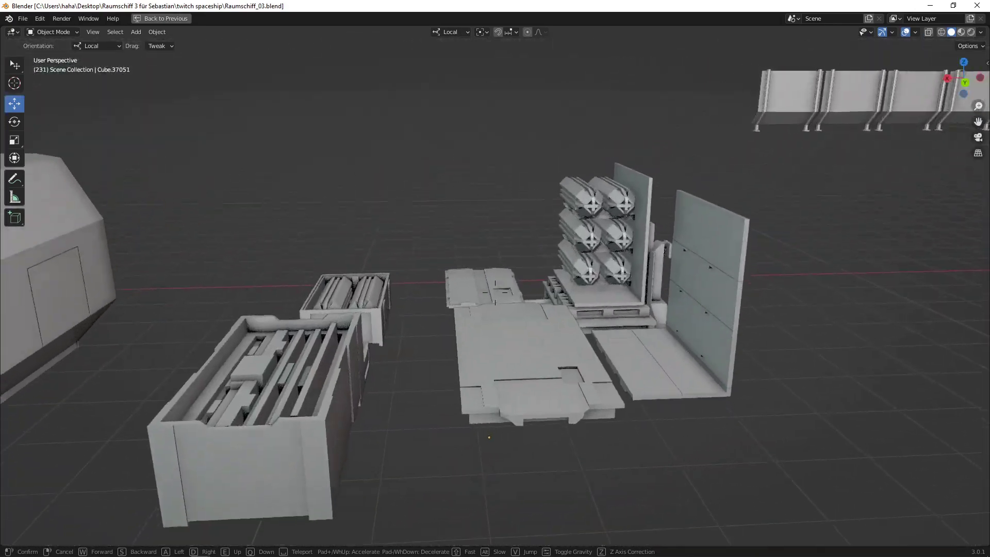
key("w")
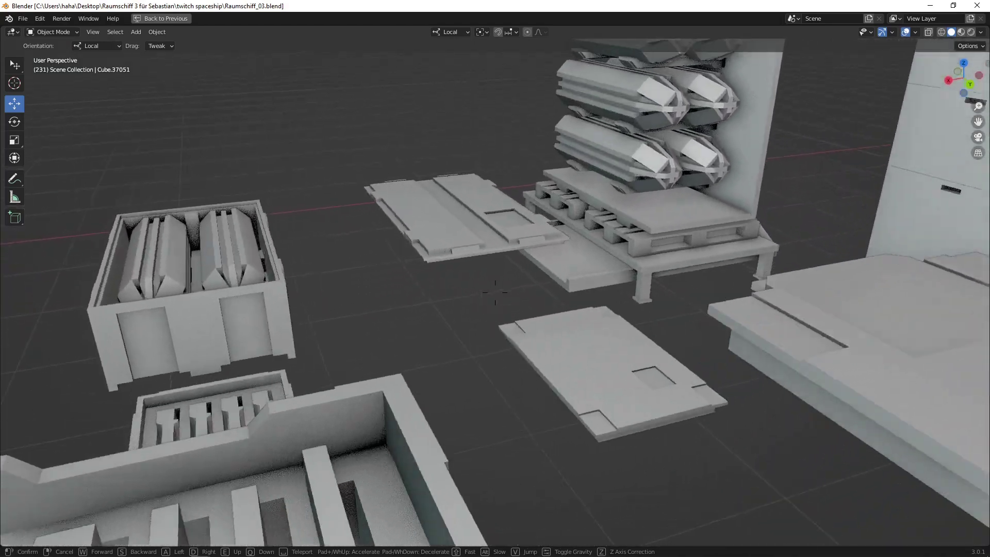